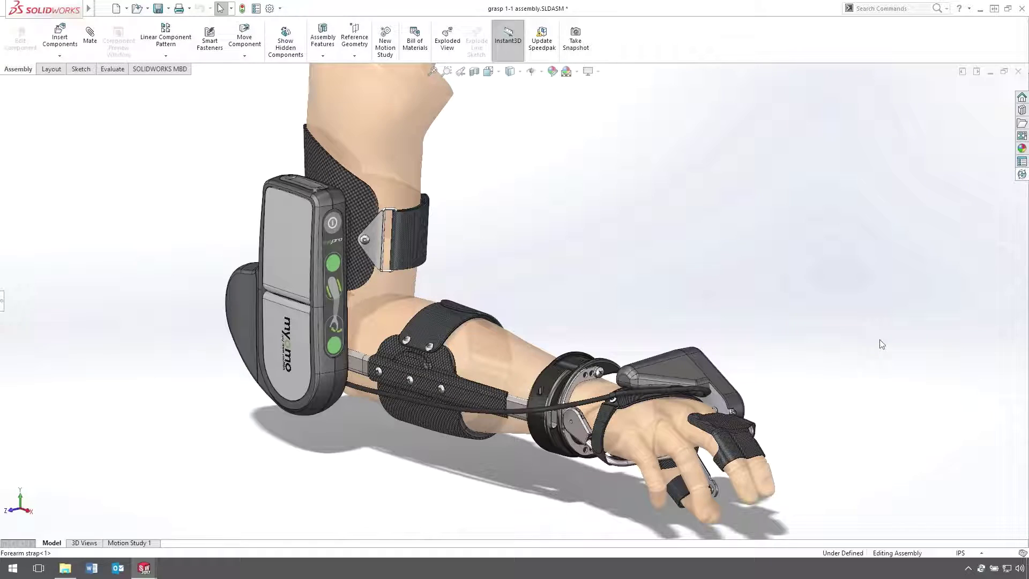
- Open the C-shaped interface arm at the wrist from the assembly as its own part and turn it to show its annotations
{"action": "key", "text": "g"}
{"action": "left_click_drag", "start_coordinate": [541, 335], "coordinate": [656, 490]}
{"action": "key", "text": "Escape"}
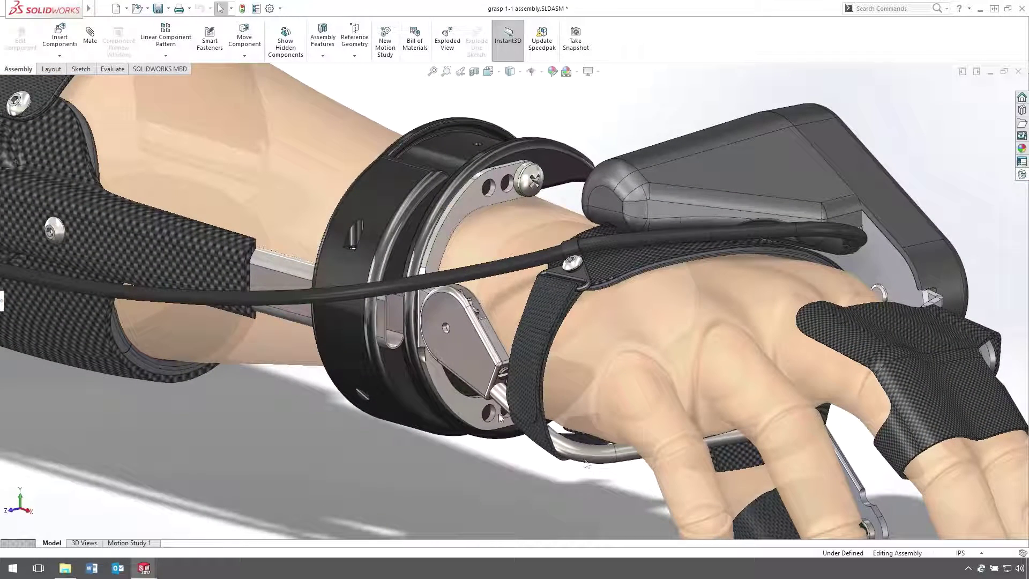
{"action": "left_click", "coordinate": [468, 407]}
{"action": "left_click", "coordinate": [501, 326]}
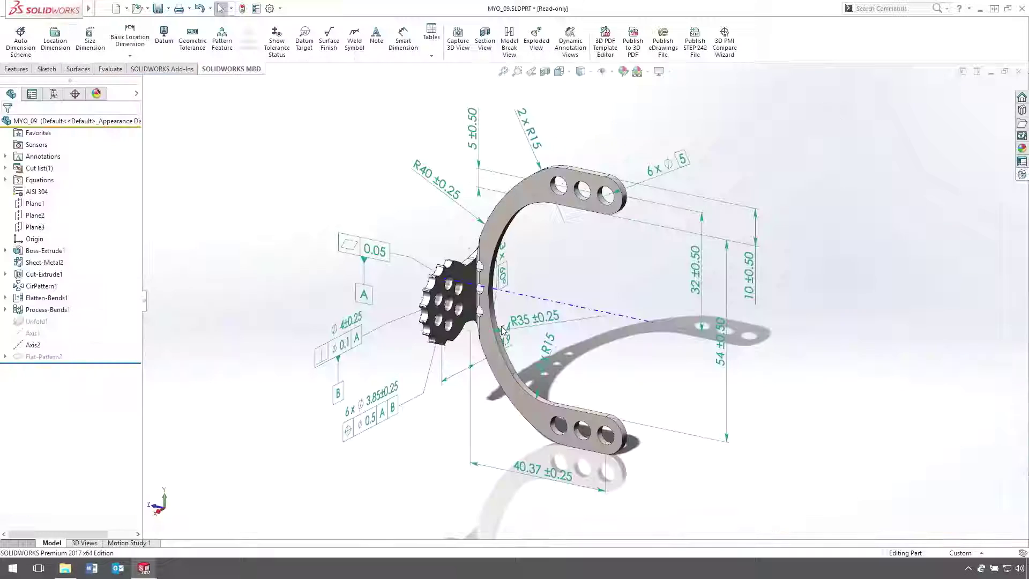
{"action": "middle_click_drag", "start_coordinate": [501, 330], "coordinate": [482, 320]}
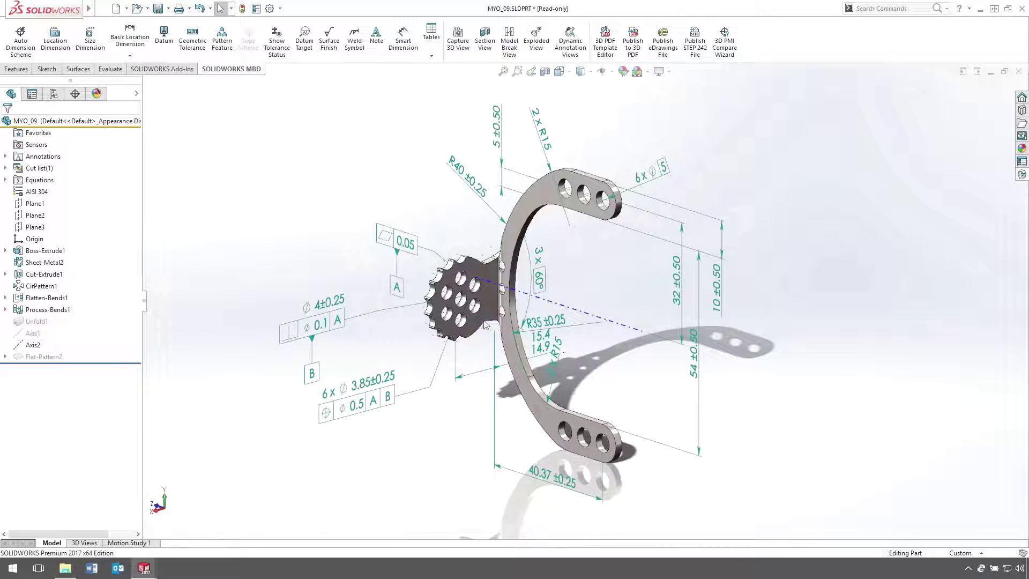
- Submit MYO_09 for approval in the PDM workflow with the comment "Added MBD"
{"action": "left_click", "coordinate": [1021, 175]}
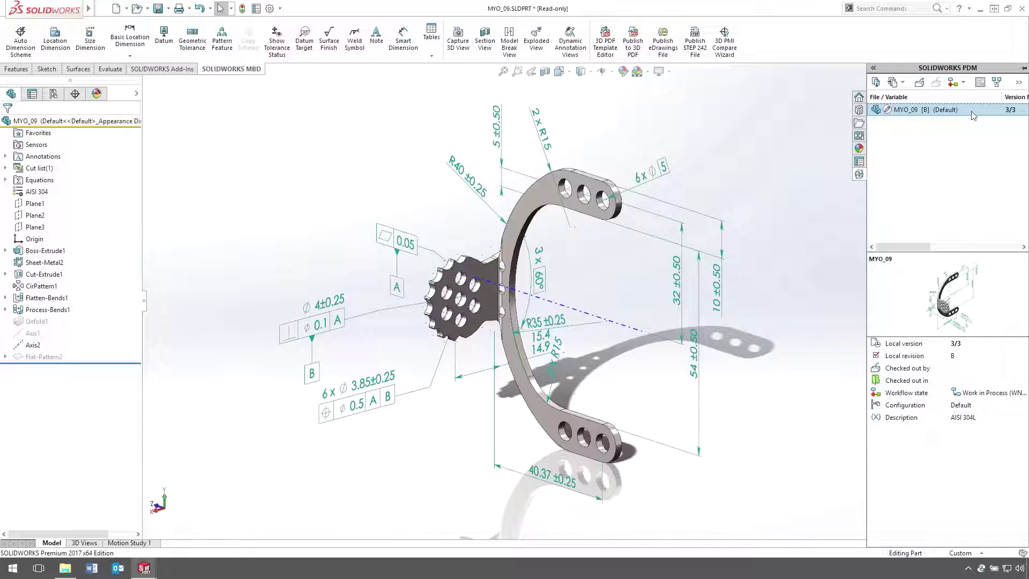
{"action": "left_click", "coordinate": [953, 82]}
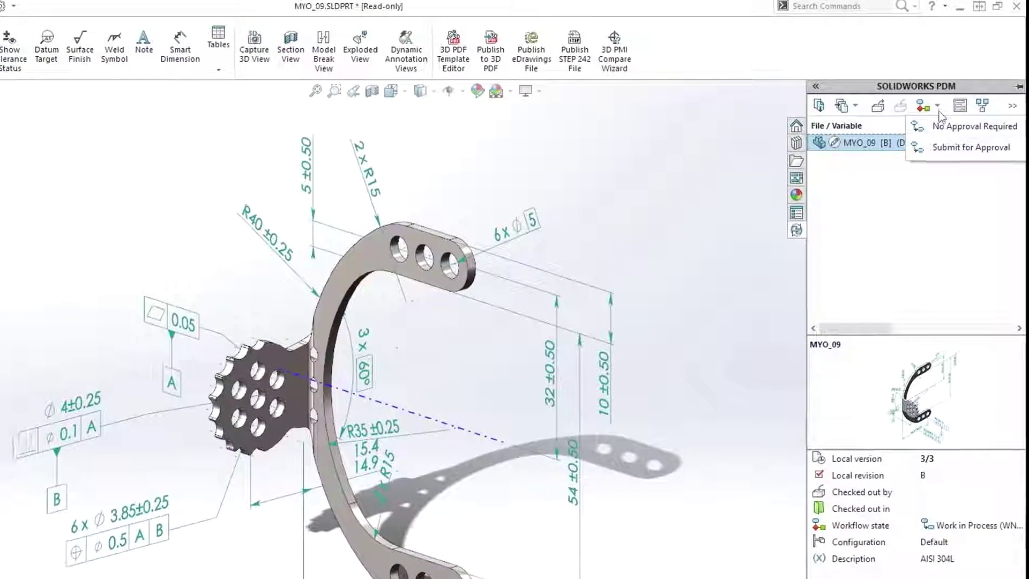
{"action": "left_click", "coordinate": [937, 154]}
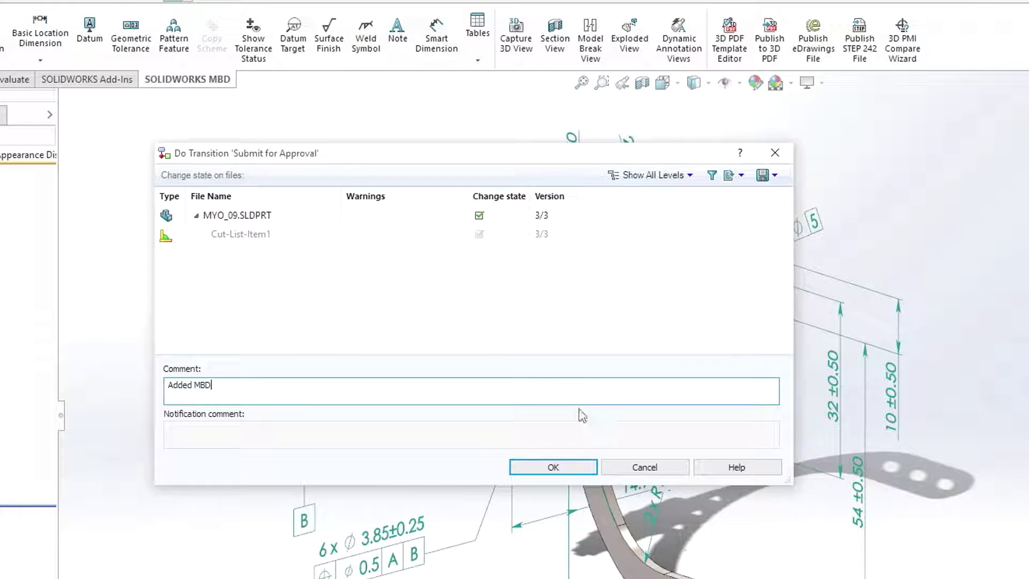
{"action": "left_click", "coordinate": [553, 468]}
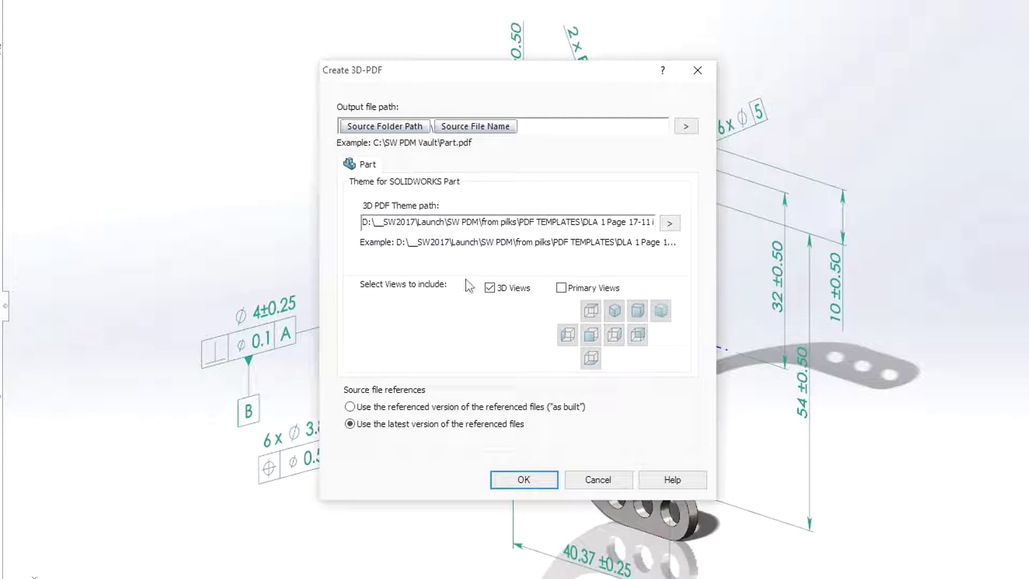
- Try including the top, front and right primary views in the 3D PDF
{"action": "left_click", "coordinate": [561, 288]}
{"action": "left_click", "coordinate": [590, 310]}
{"action": "left_click", "coordinate": [591, 335]}
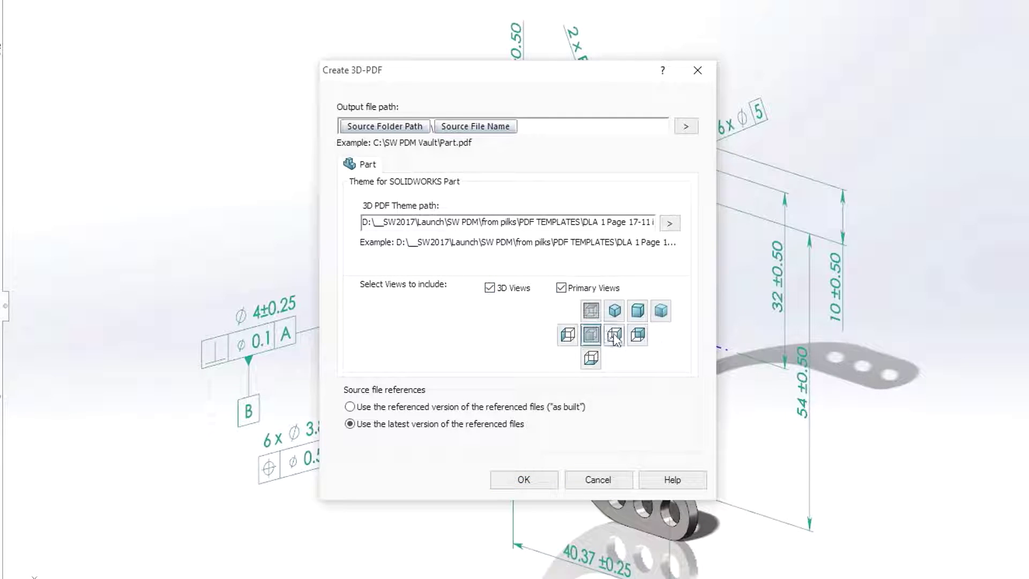
{"action": "left_click", "coordinate": [614, 335]}
{"action": "left_click", "coordinate": [561, 288]}
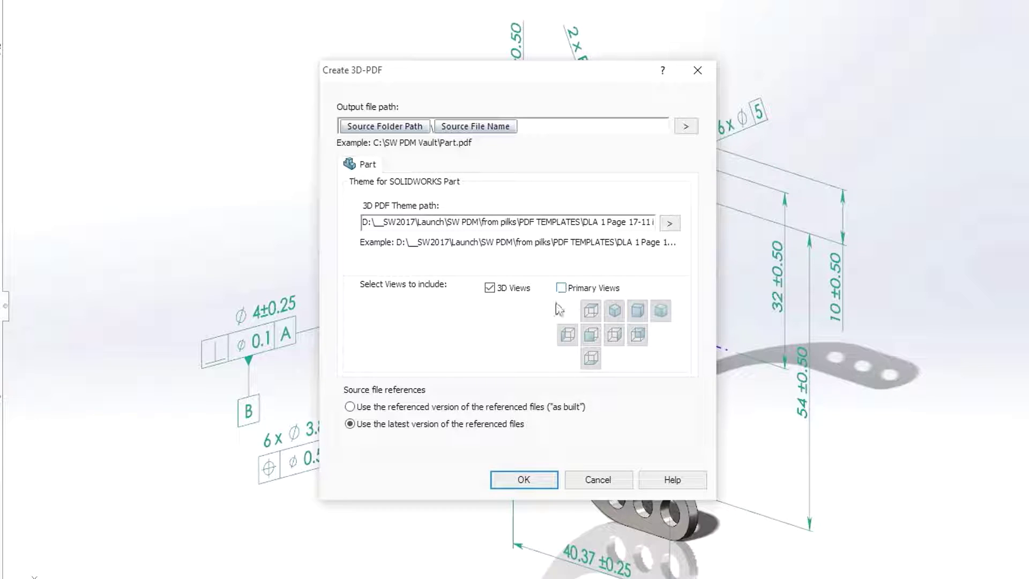
- Accept the 3D PDF output settings with only 3D Views included
{"action": "left_click", "coordinate": [525, 478]}
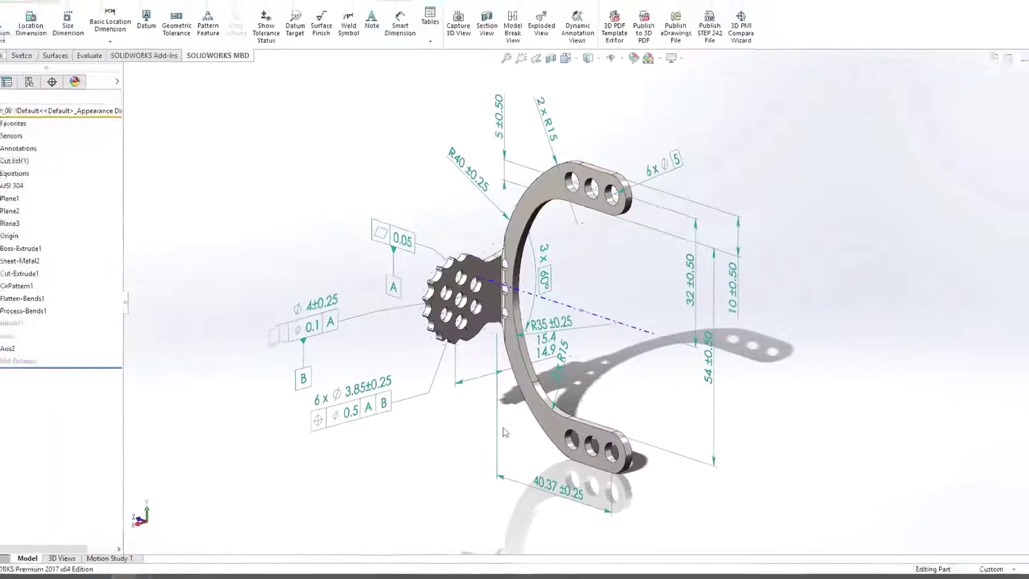
- Switch to File Explorer and check where MYO_09.SLDPRT is used in the Myomo vault folder
{"action": "left_click", "coordinate": [66, 570]}
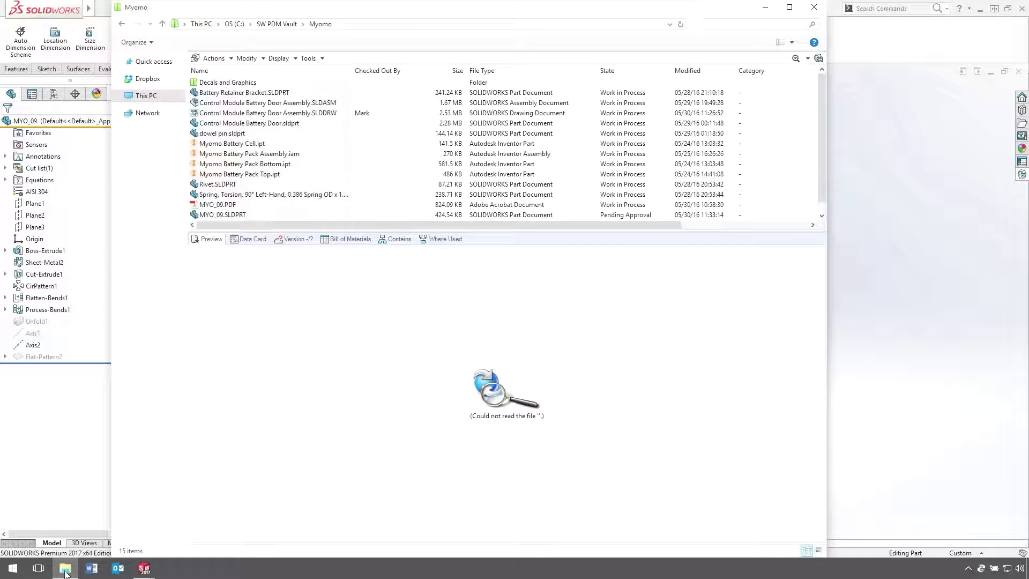
{"action": "left_click", "coordinate": [247, 215]}
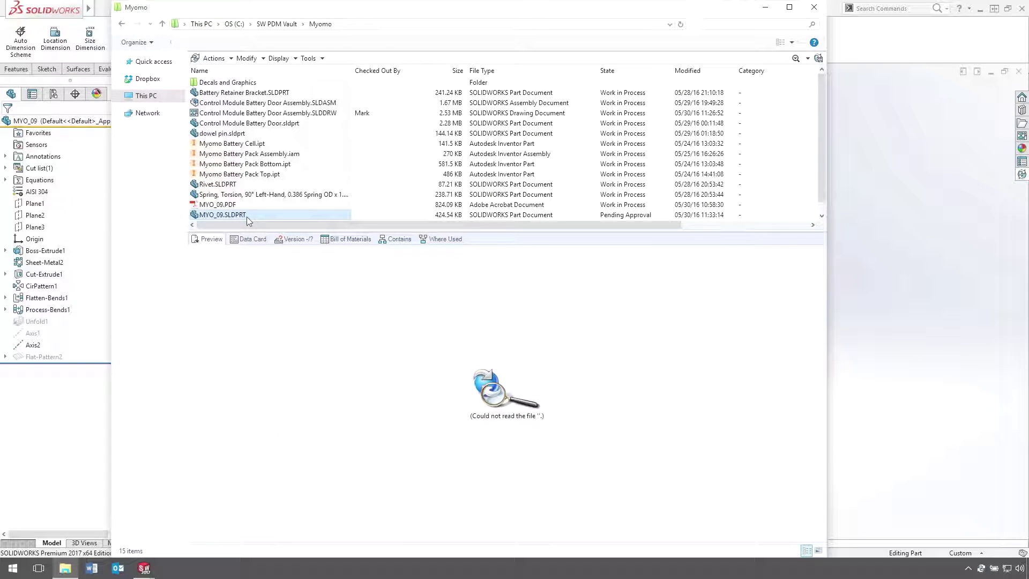
{"action": "left_click", "coordinate": [439, 241]}
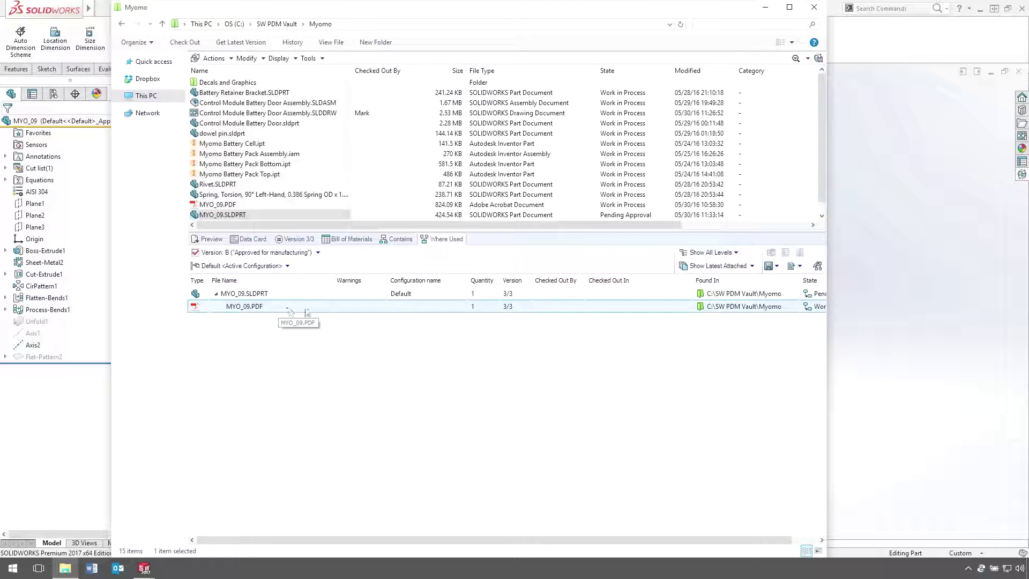
- Preview MYO_09.PDF in an enlarged pane and examine its Right, ISO and Reverse 3D views, rotating the model
{"action": "left_click", "coordinate": [217, 204]}
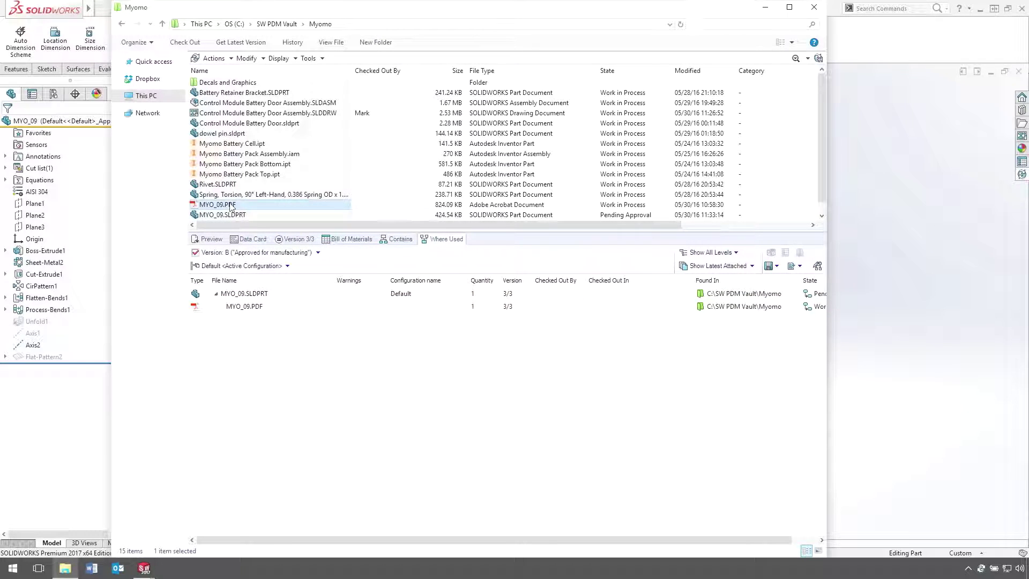
{"action": "left_click", "coordinate": [209, 239]}
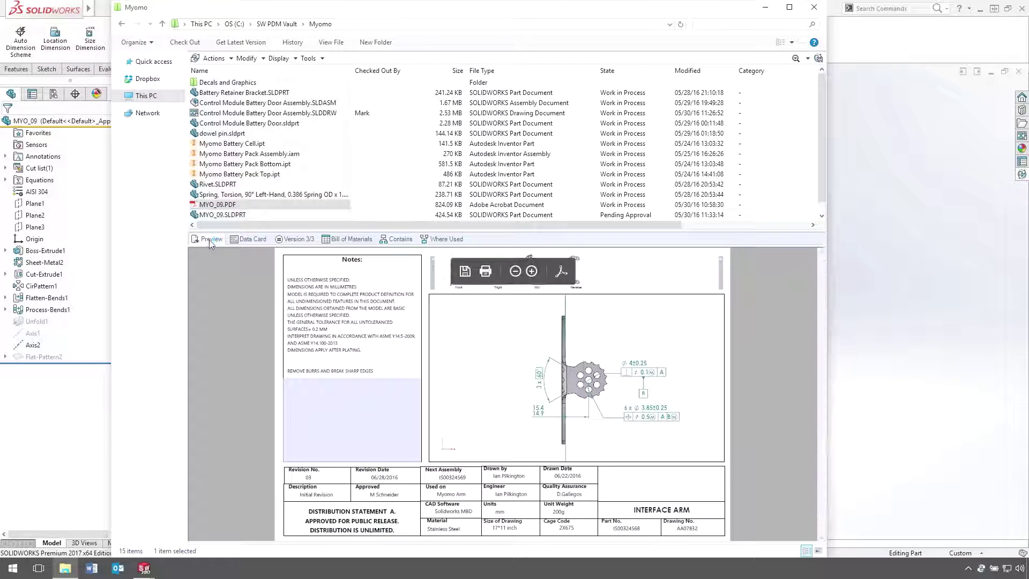
{"action": "left_click_drag", "start_coordinate": [224, 235], "coordinate": [228, 145]}
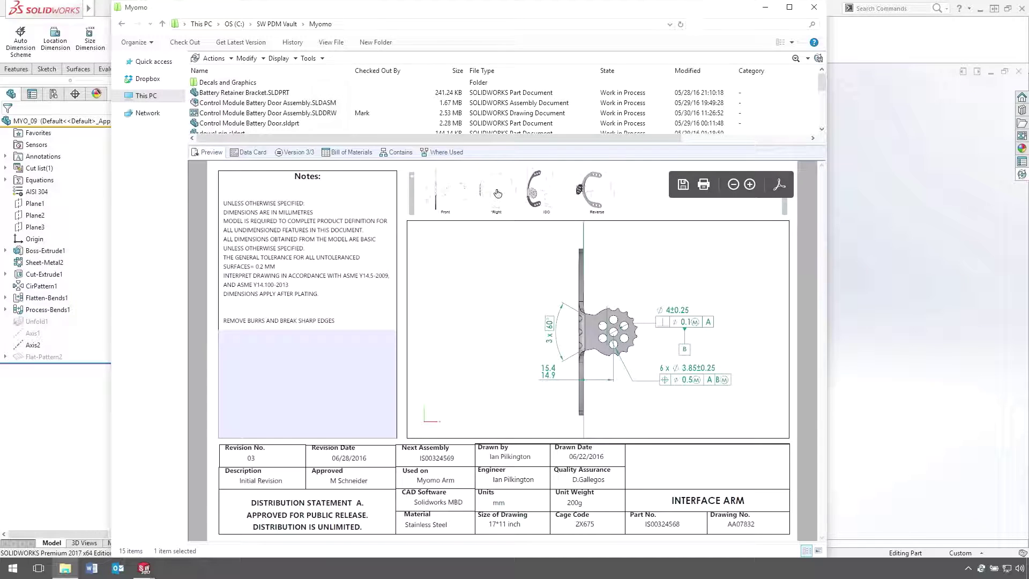
{"action": "left_click", "coordinate": [497, 193]}
{"action": "left_click", "coordinate": [539, 198]}
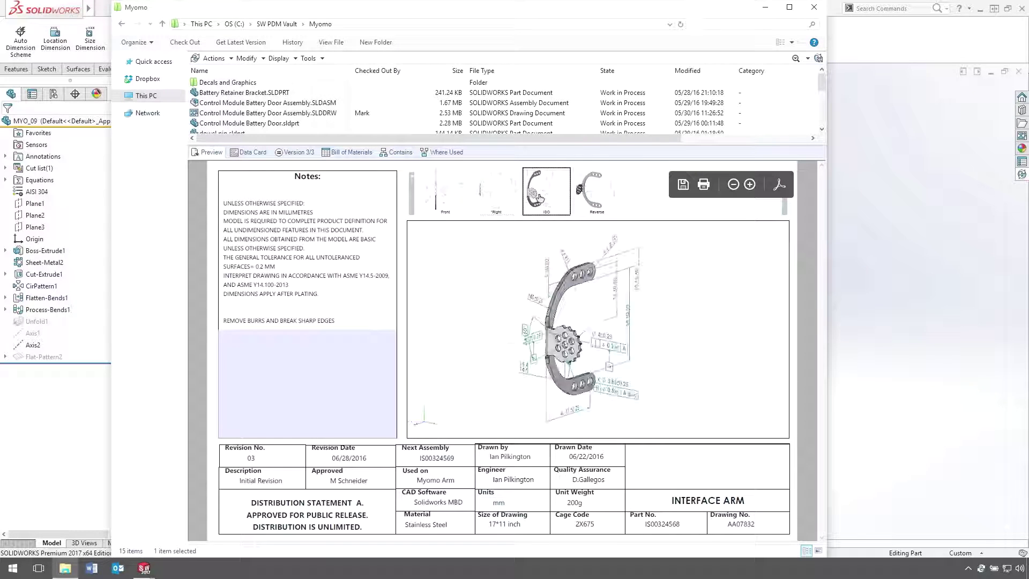
{"action": "left_click", "coordinate": [596, 191]}
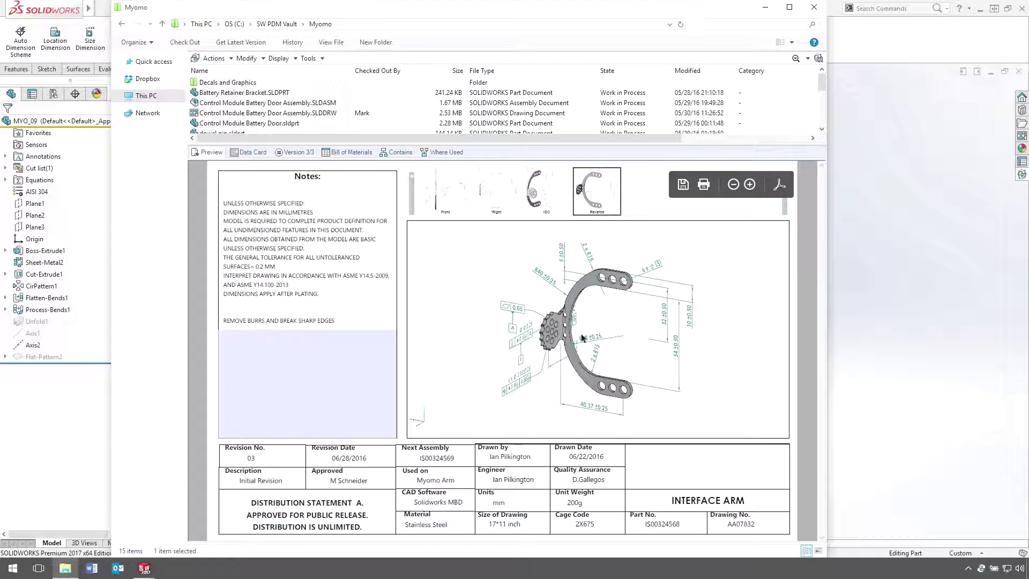
{"action": "scroll", "coordinate": [585, 331], "scroll_direction": "up", "scroll_amount": 3}
{"action": "left_click_drag", "start_coordinate": [573, 343], "coordinate": [587, 359]}
- Return to SOLIDWORKS and emphasize the outline of Section View A-A in the Control Module Battery Door Assembly drawing
{"action": "left_click", "coordinate": [857, 357]}
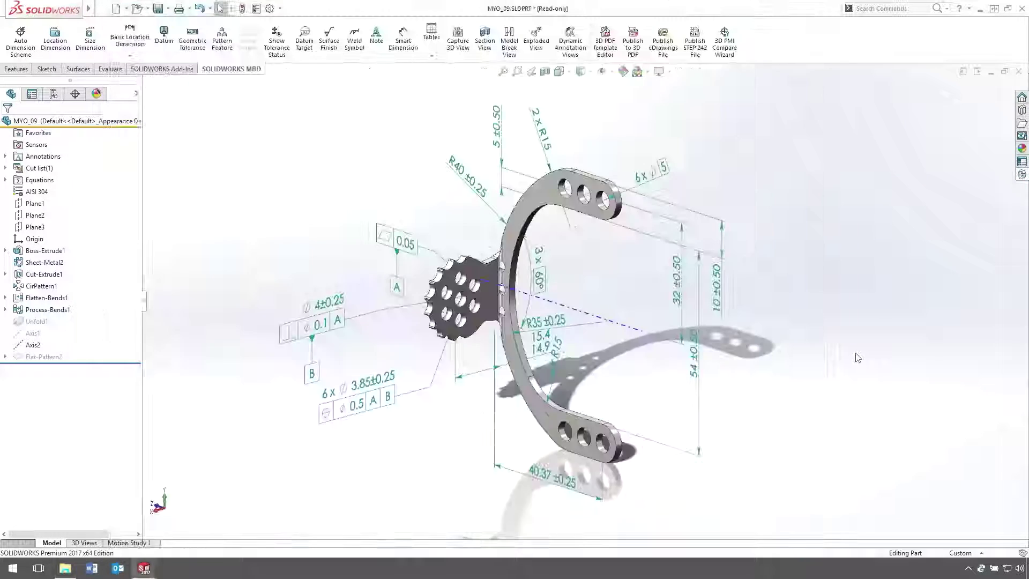
{"action": "key", "text": "ctrl+Tab"}
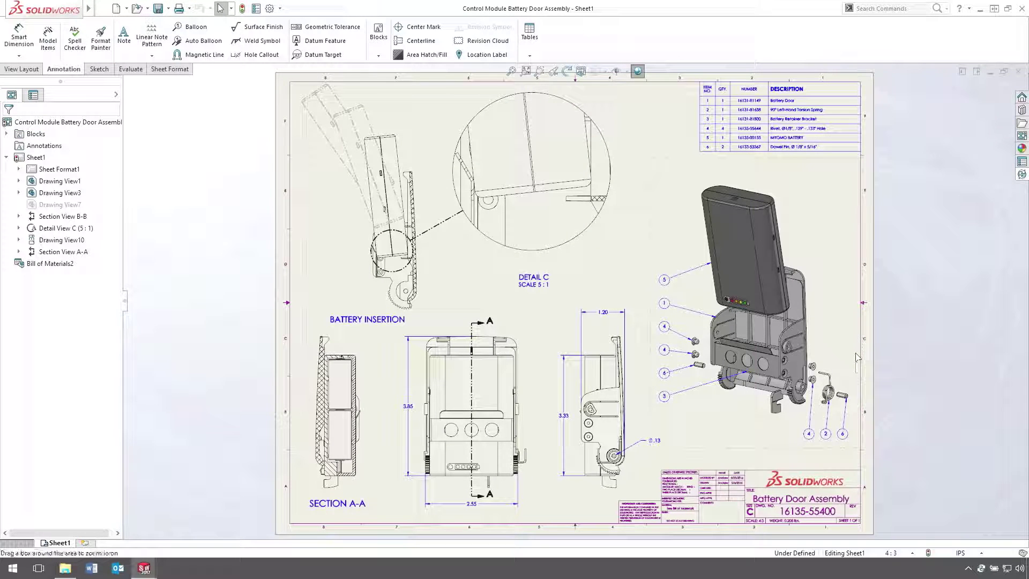
{"action": "left_click", "coordinate": [539, 71]}
{"action": "left_click_drag", "start_coordinate": [281, 294], "coordinate": [562, 523]}
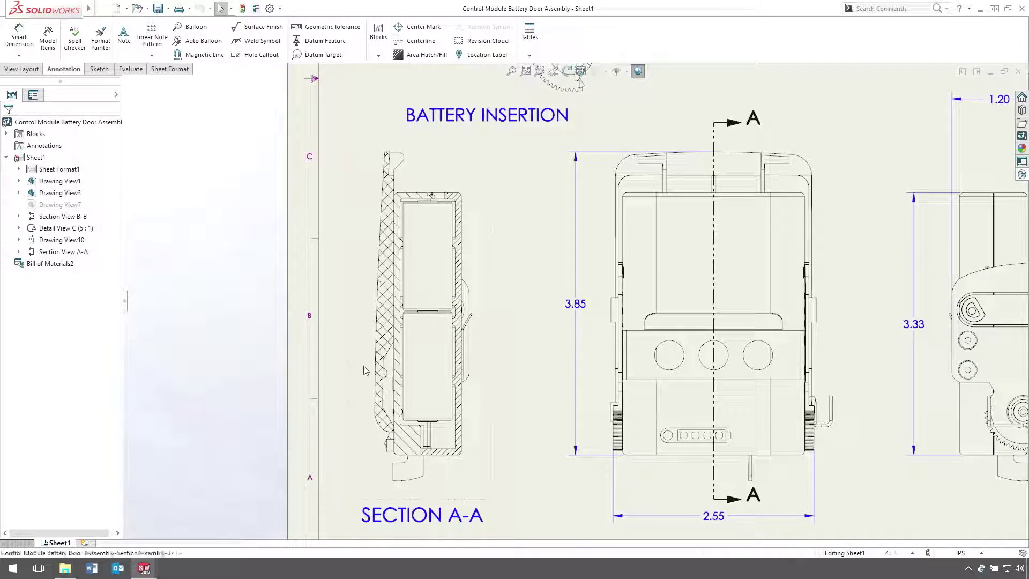
{"action": "left_click", "coordinate": [390, 410]}
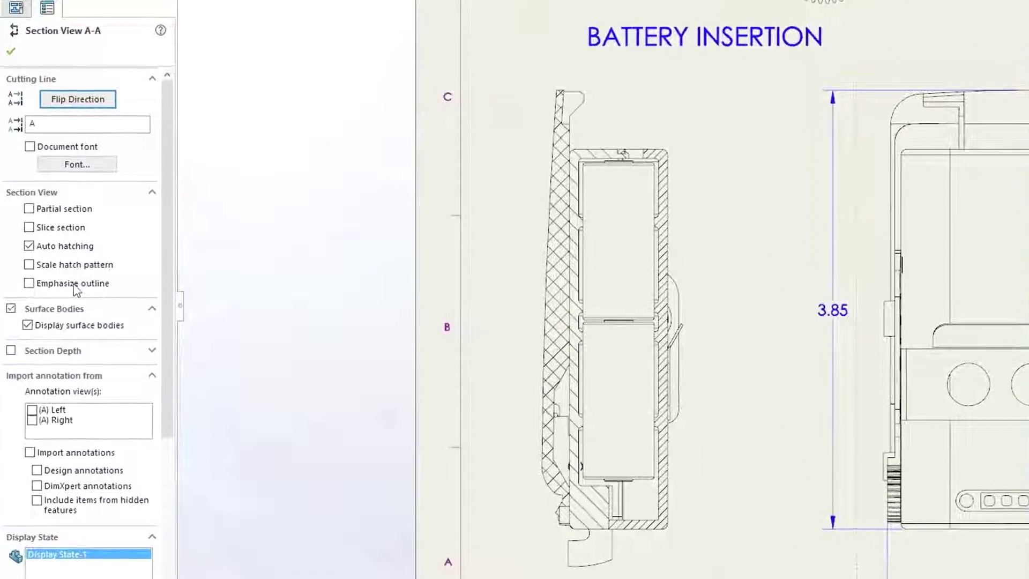
{"action": "left_click", "coordinate": [104, 286]}
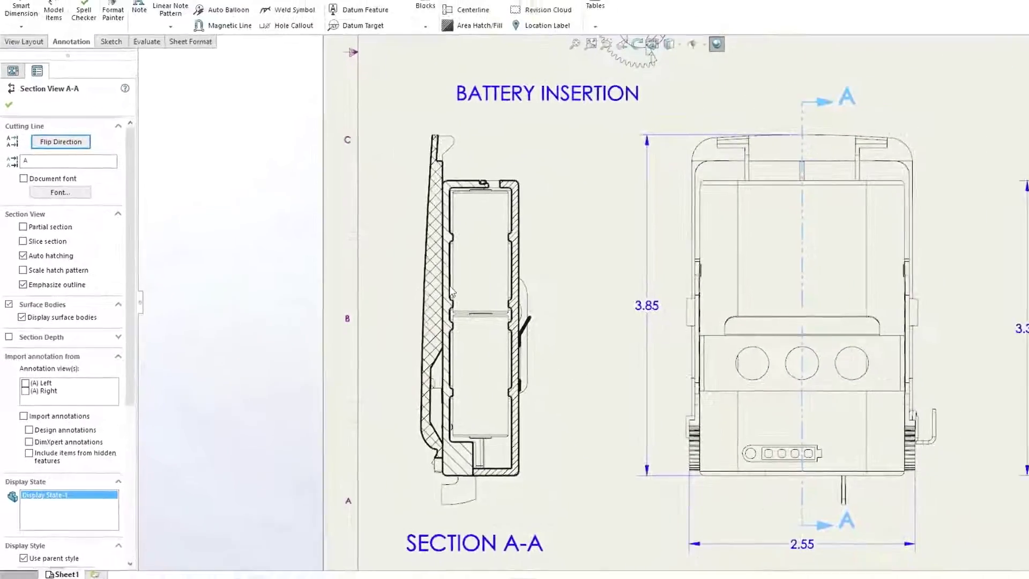
- Give Detail View C a jagged outline with its shape intensity set to high
{"action": "mouse_move", "coordinate": [725, 144]}
{"action": "middle_mouse_down"}
{"action": "mouse_move", "coordinate": [588, 330]}
{"action": "mouse_move", "coordinate": [439, 578]}
{"action": "middle_mouse_up"}
{"action": "middle_click_drag", "start_coordinate": [776, 351], "coordinate": [776, 425]}
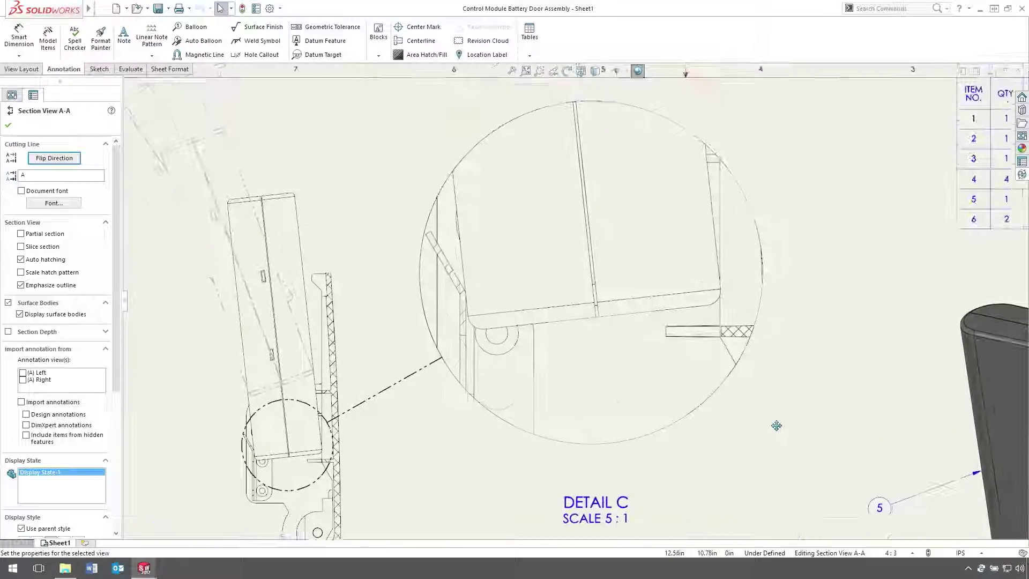
{"action": "left_click", "coordinate": [744, 423]}
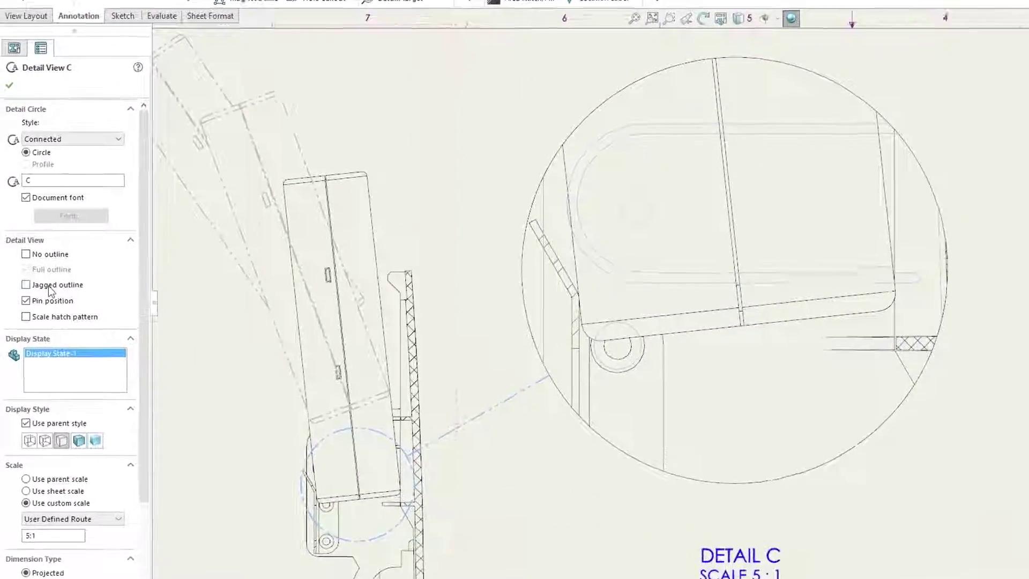
{"action": "left_click", "coordinate": [49, 286]}
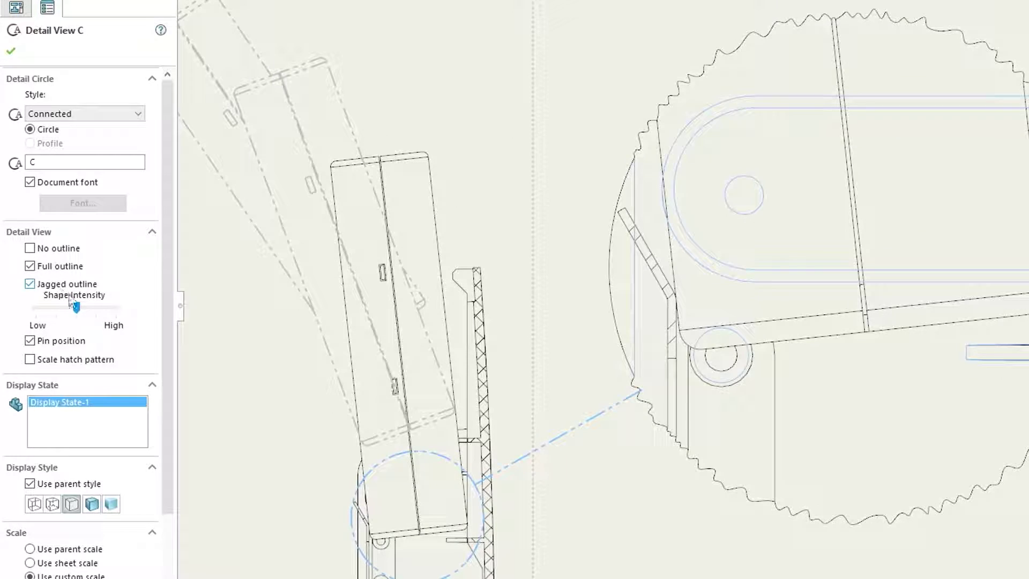
{"action": "left_click", "coordinate": [91, 306]}
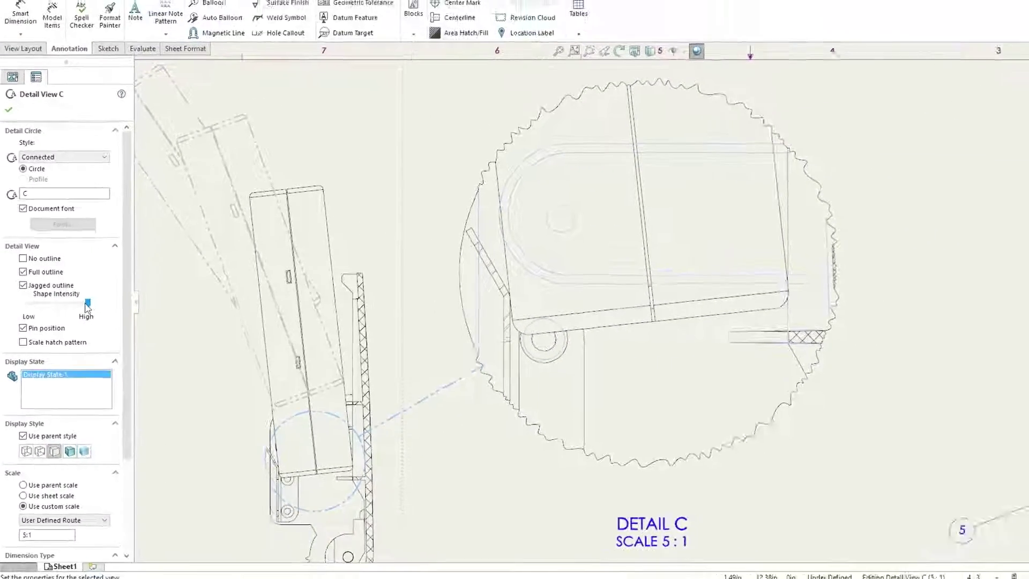
{"action": "left_click", "coordinate": [558, 51]}
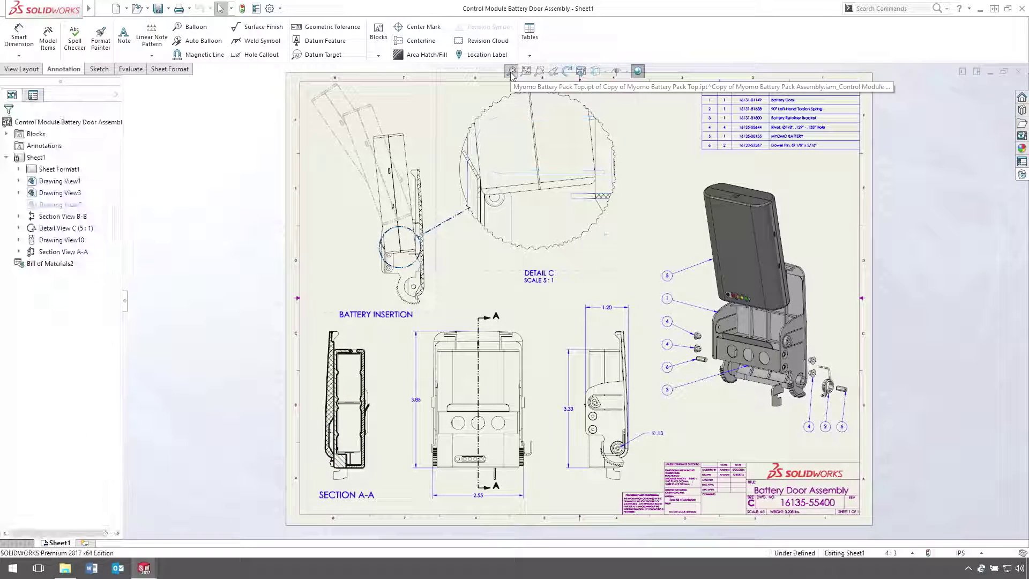
- Examine the PDM versions and previews of the Myomo battery pack assembly and its bottom, cell and top Inventor parts
{"action": "left_click", "coordinate": [1022, 175]}
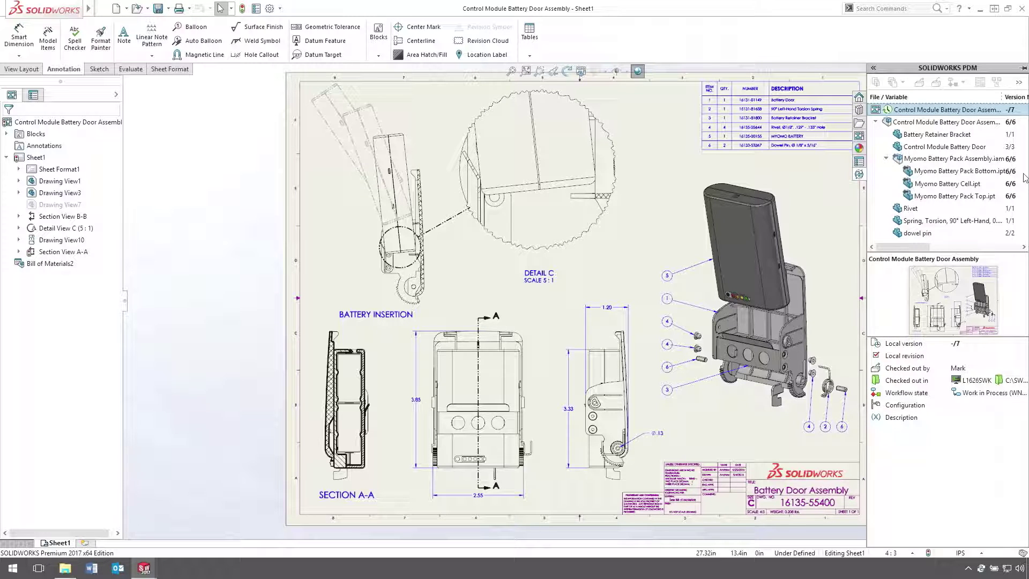
{"action": "left_click", "coordinate": [1013, 160]}
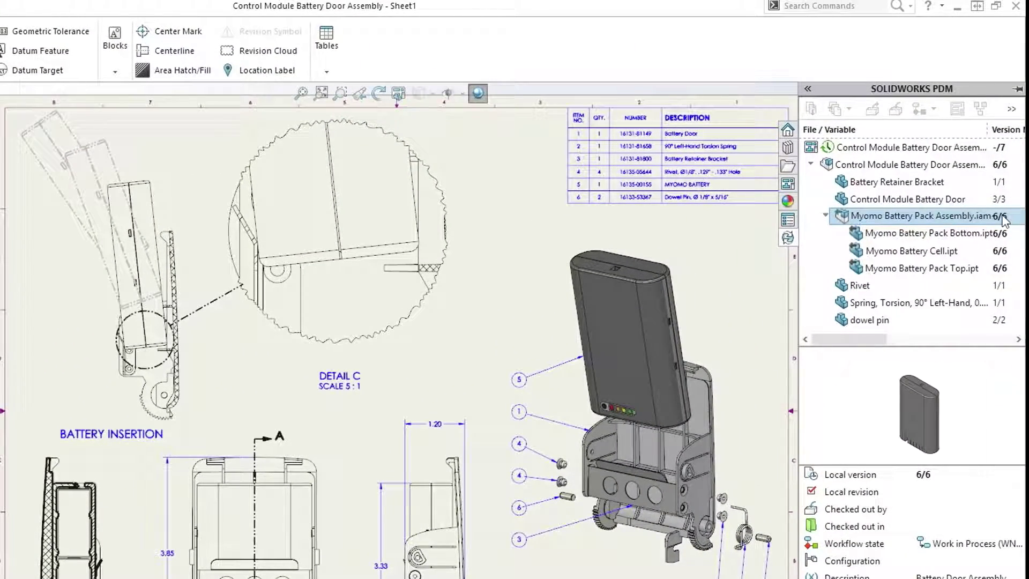
{"action": "left_click", "coordinate": [1006, 236]}
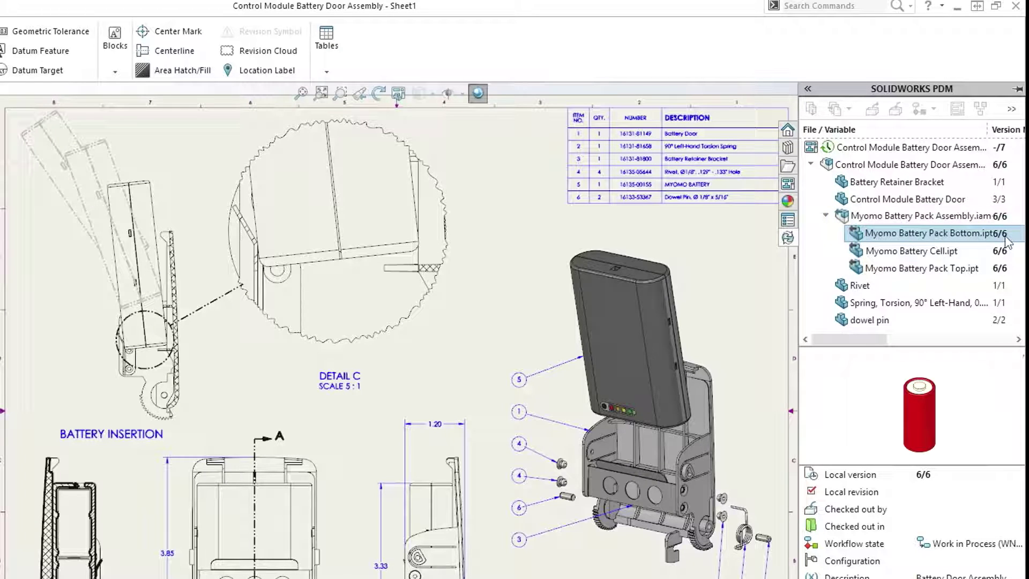
{"action": "left_click", "coordinate": [1003, 252]}
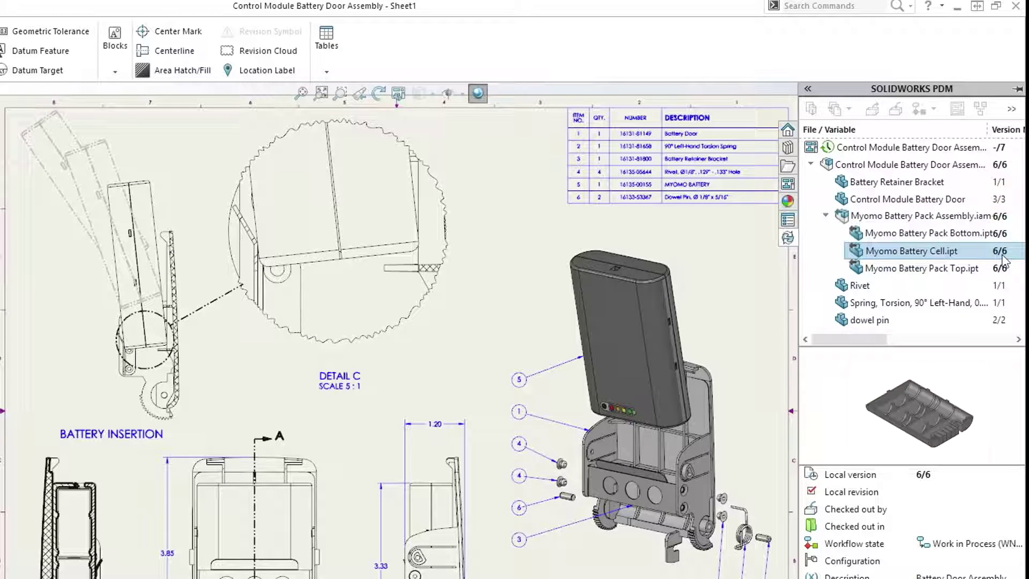
{"action": "left_click", "coordinate": [1005, 268]}
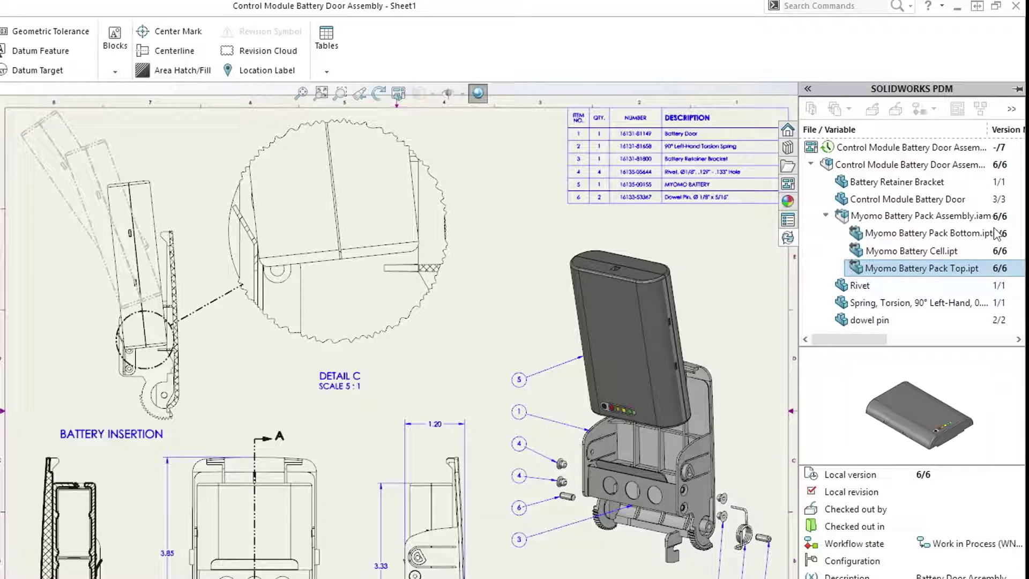
- Open the check-in for the Control Module Battery Door Assembly drawing and set it to overwrite the latest version
{"action": "left_click", "coordinate": [928, 150]}
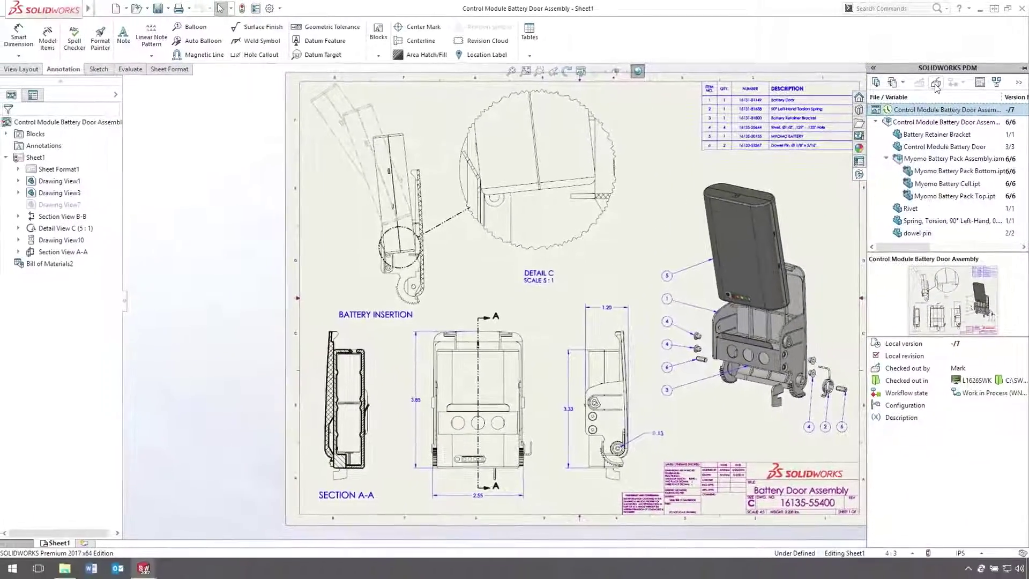
{"action": "left_click", "coordinate": [934, 84]}
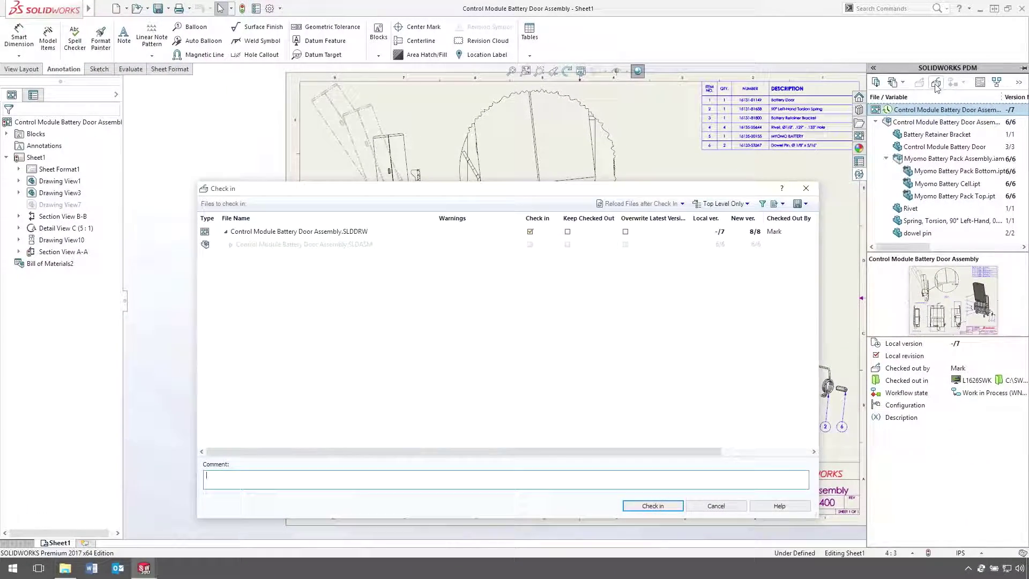
{"action": "left_click", "coordinate": [624, 231]}
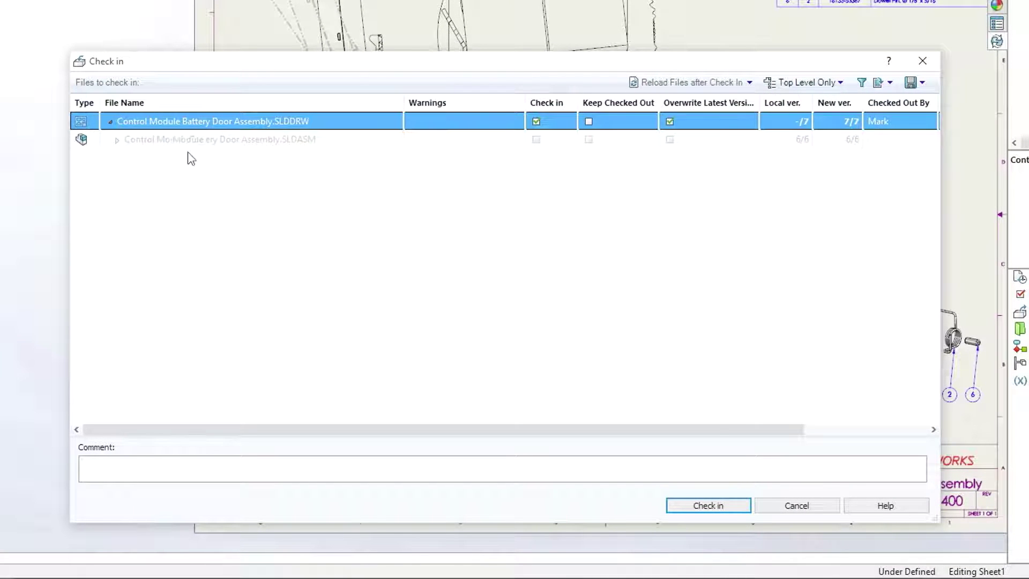
- Review the assembly's referenced files down to the Myomo battery pack's Inventor parts and complete the drawing's check-in
{"action": "left_click", "coordinate": [118, 140]}
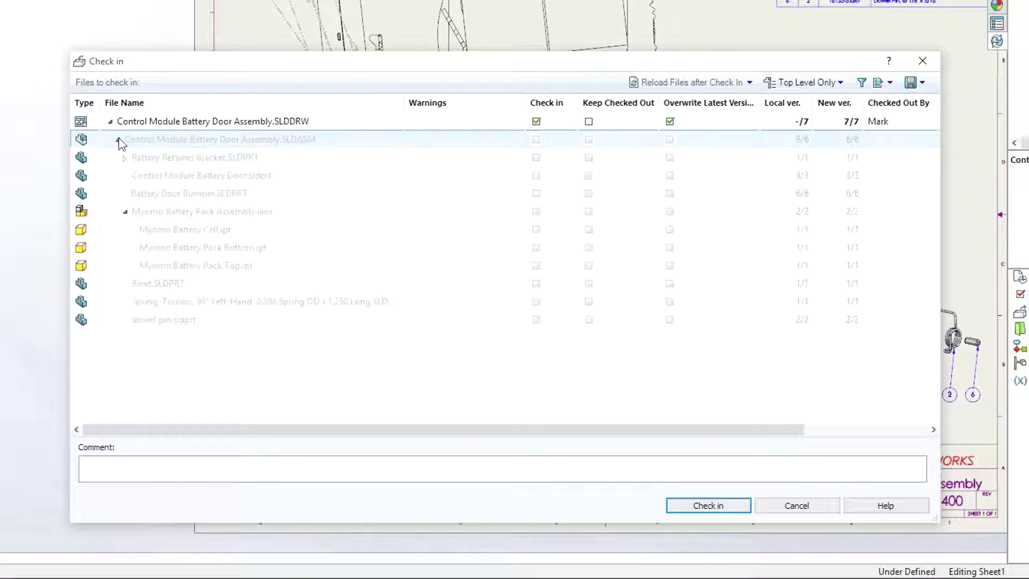
{"action": "left_click", "coordinate": [109, 214]}
{"action": "left_click", "coordinate": [114, 231]}
{"action": "left_click", "coordinate": [119, 248]}
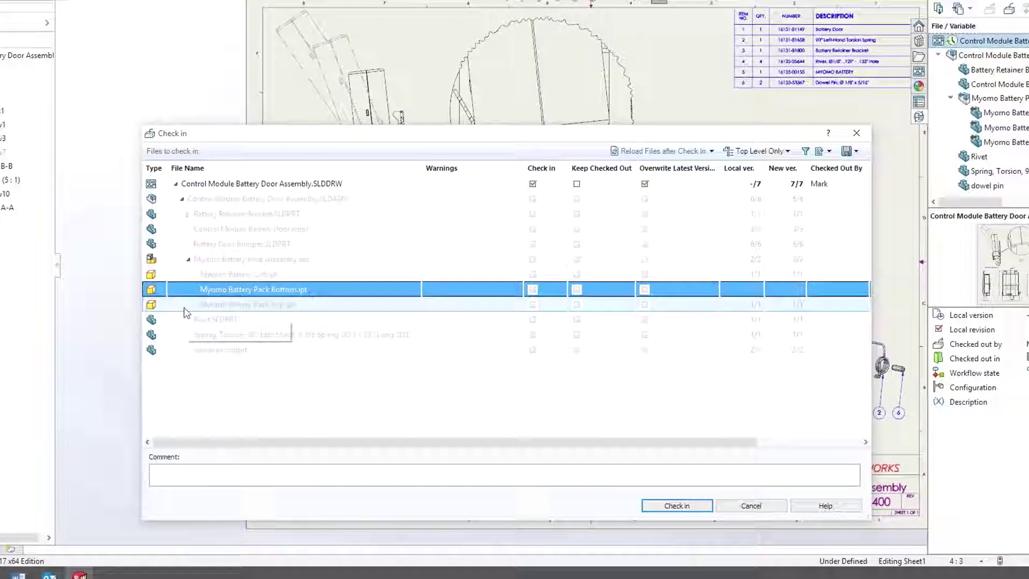
{"action": "left_click", "coordinate": [183, 312]}
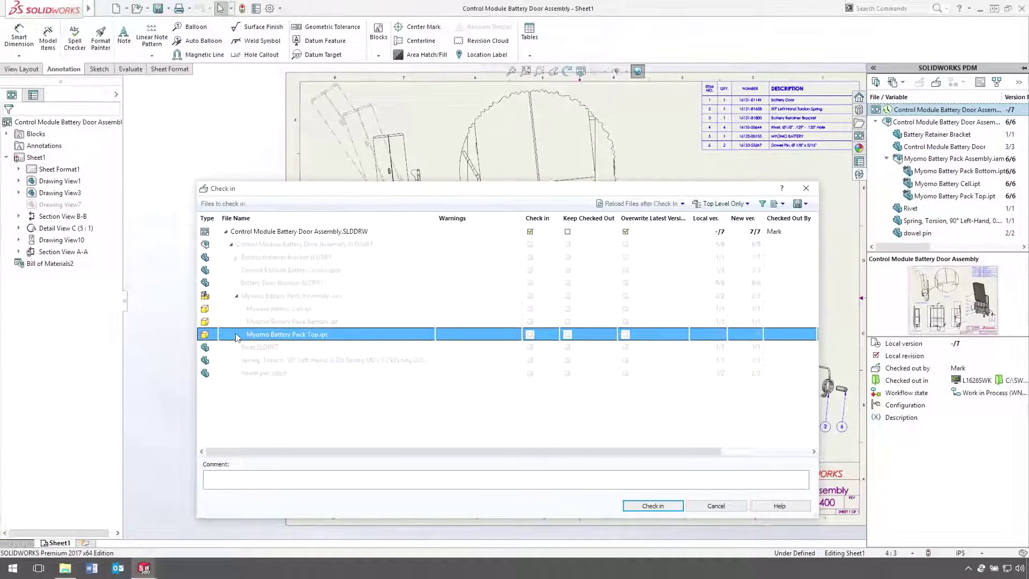
{"action": "left_click", "coordinate": [651, 505]}
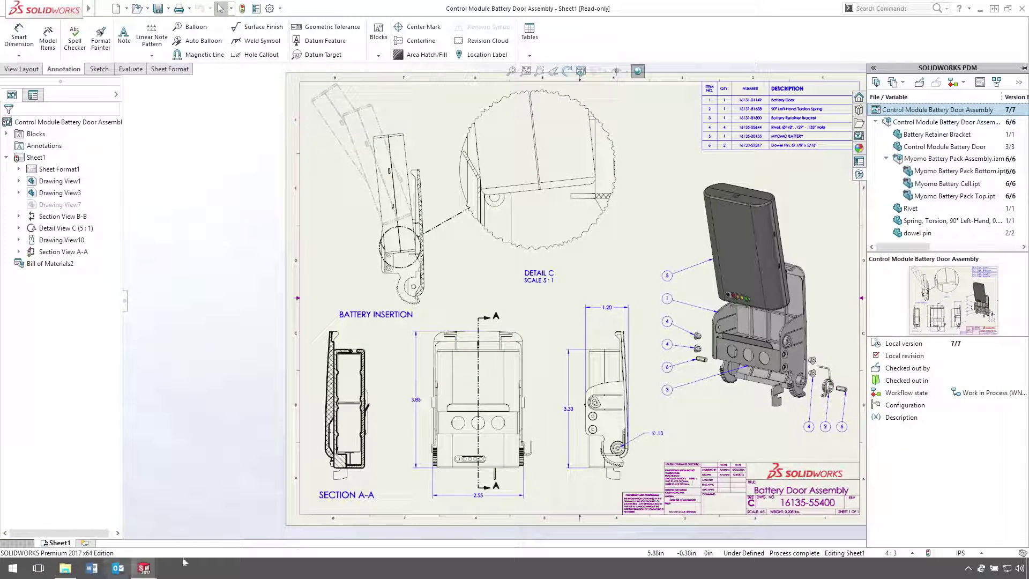
- Switch to the Myomo vault folder in File Explorer, enlarge the file list and examine where Myomo Battery Pack Assembly.iam is used
{"action": "left_click", "coordinate": [65, 567]}
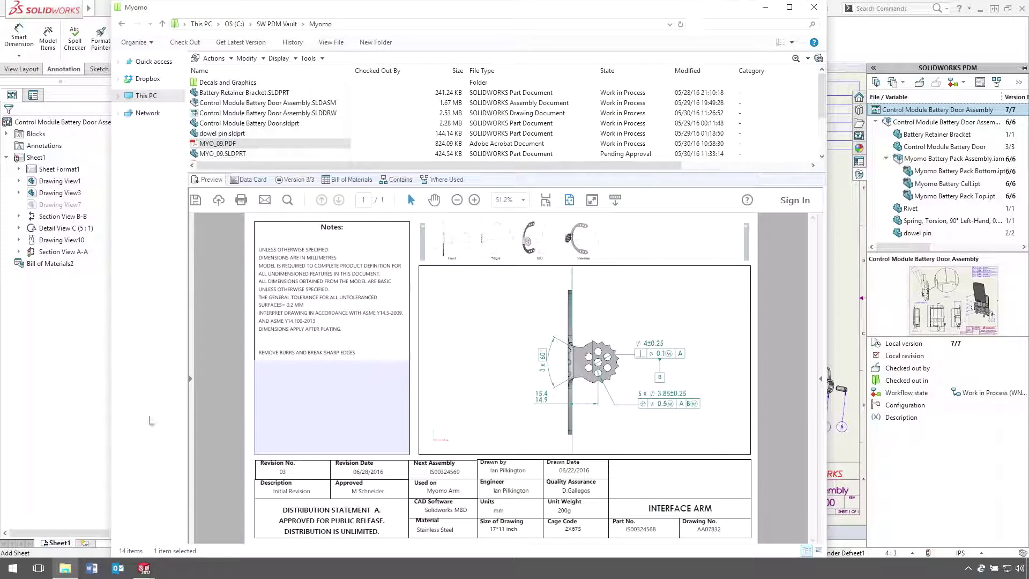
{"action": "left_click", "coordinate": [329, 167]}
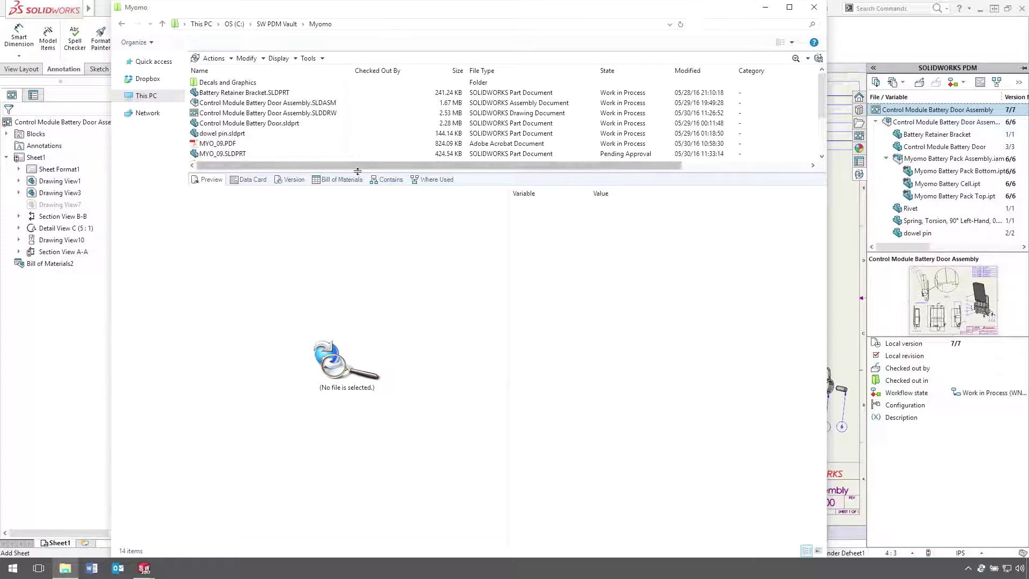
{"action": "left_click_drag", "start_coordinate": [358, 171], "coordinate": [360, 254]}
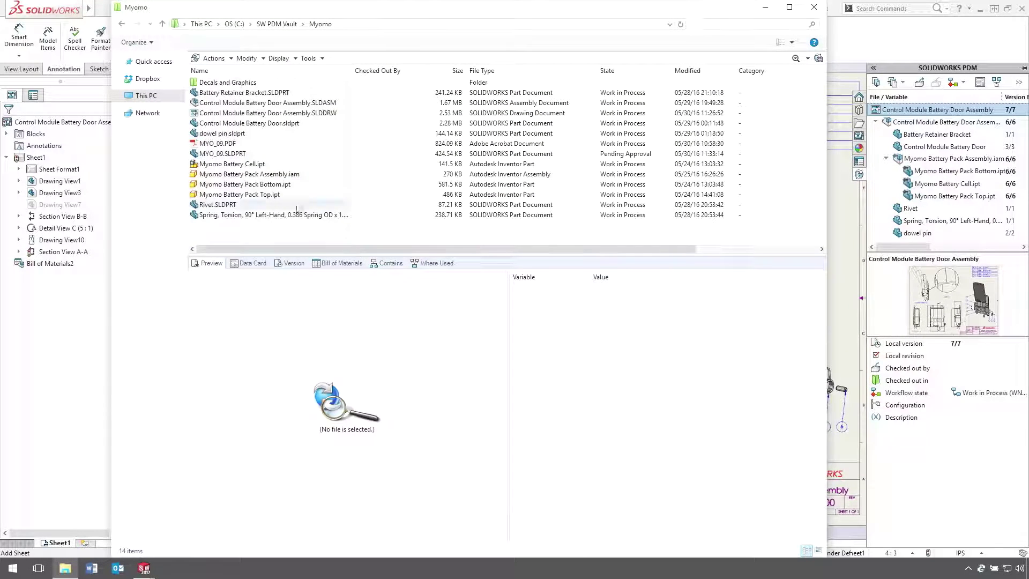
{"action": "left_click", "coordinate": [284, 174]}
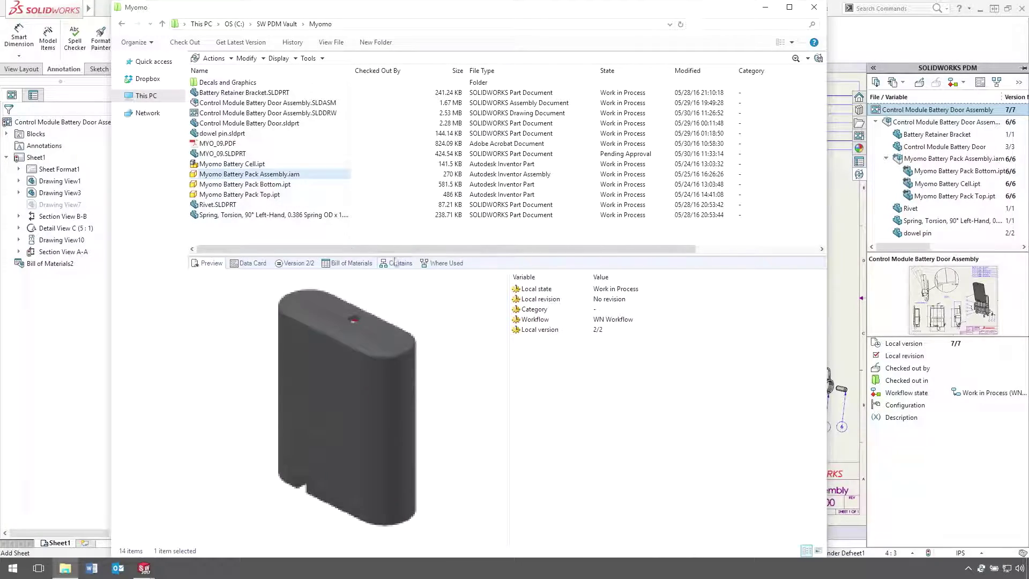
{"action": "left_click", "coordinate": [442, 262]}
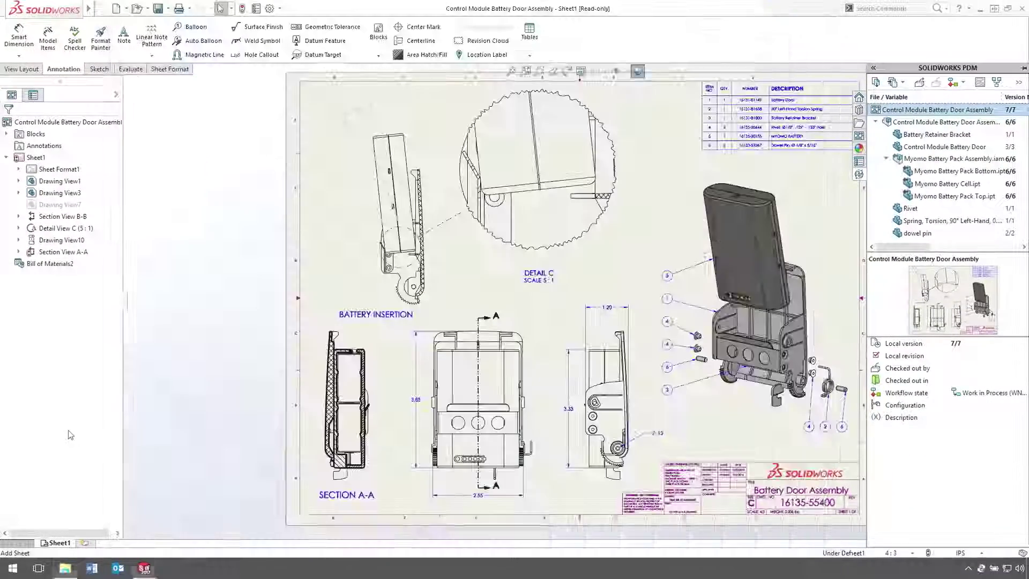
- Switch to the open grasp 1-1 assembly document in SOLIDWORKS
{"action": "key", "text": "ctrl+Tab"}
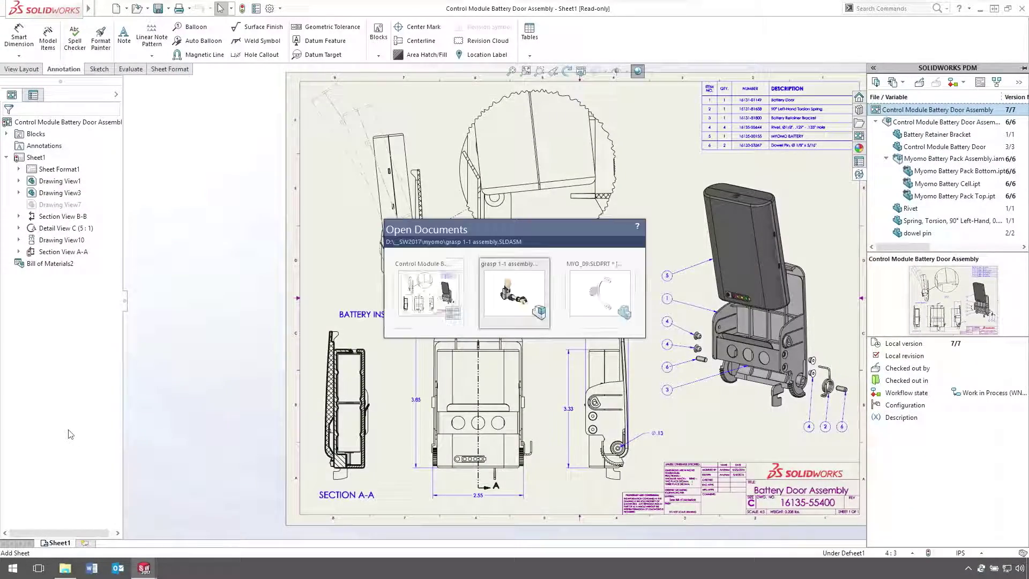